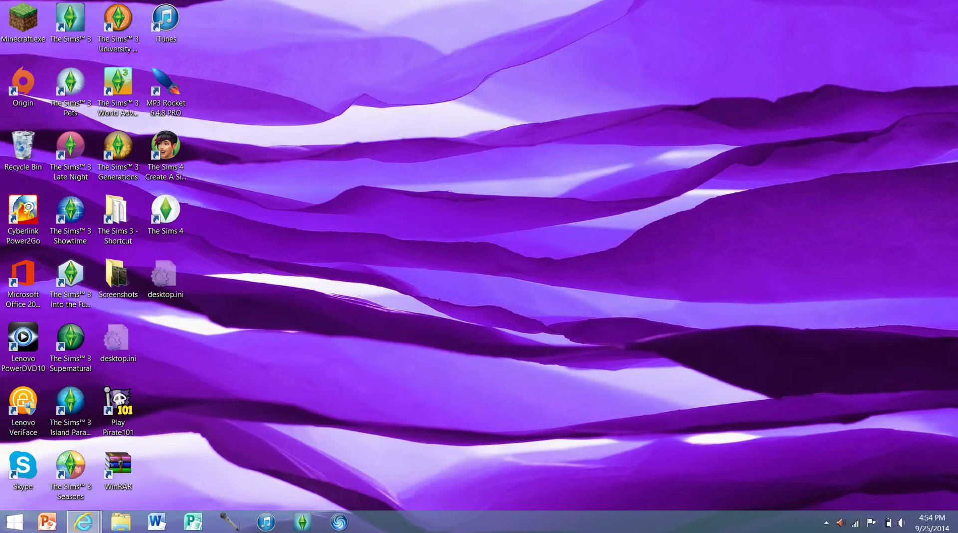
Bring up the Installing Sims 3 Package Files guide, read its Read before proceeding box, then minimize Internet Explorer.
{"action": "mouse_move", "coordinate": [91, 526]}
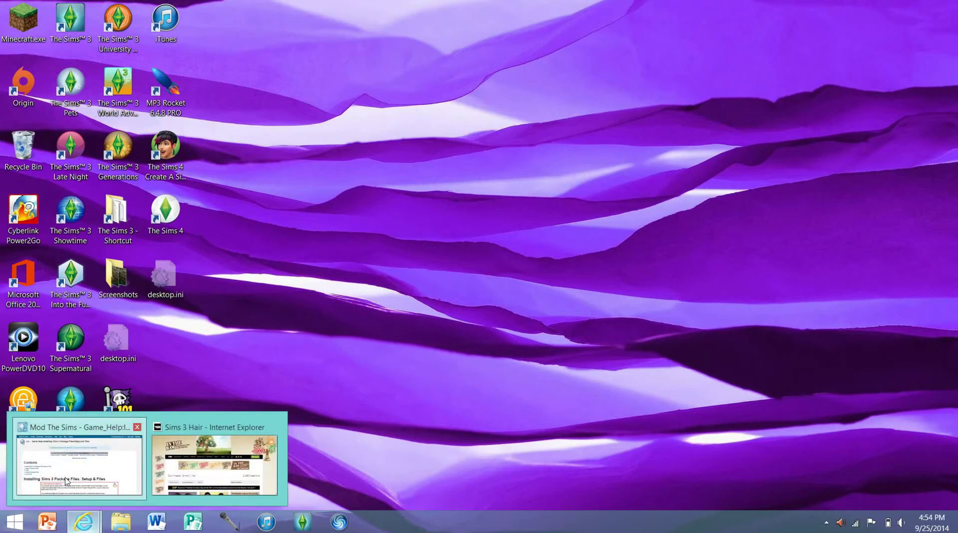
{"action": "left_click", "coordinate": [70, 463]}
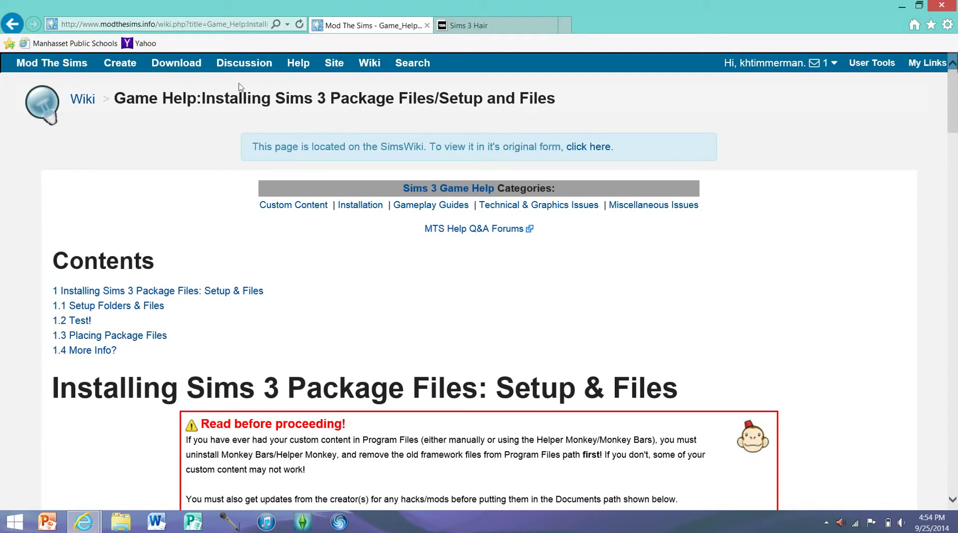
{"action": "scroll", "coordinate": [200, 102], "scroll_direction": "down", "scroll_amount": 4}
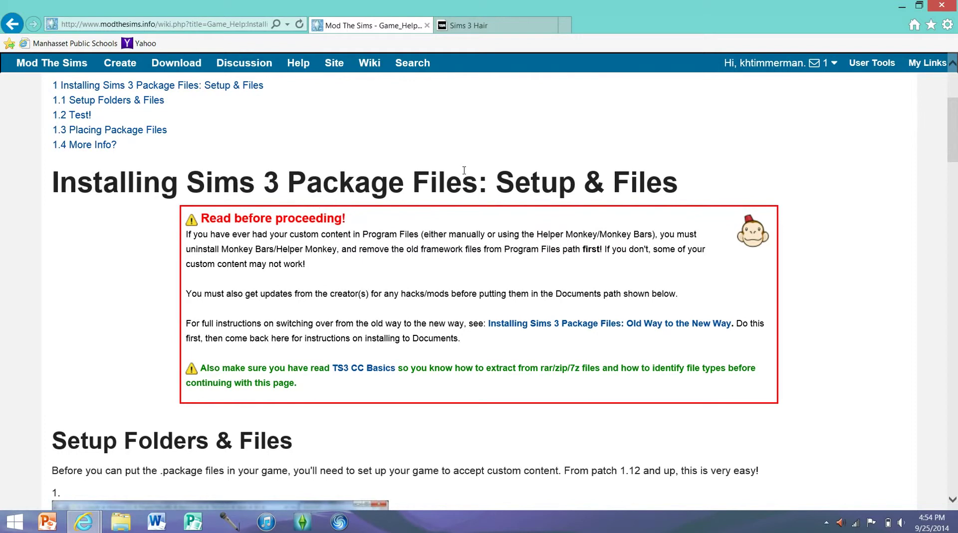
{"action": "scroll", "coordinate": [542, 499], "scroll_direction": "up", "scroll_amount": 4}
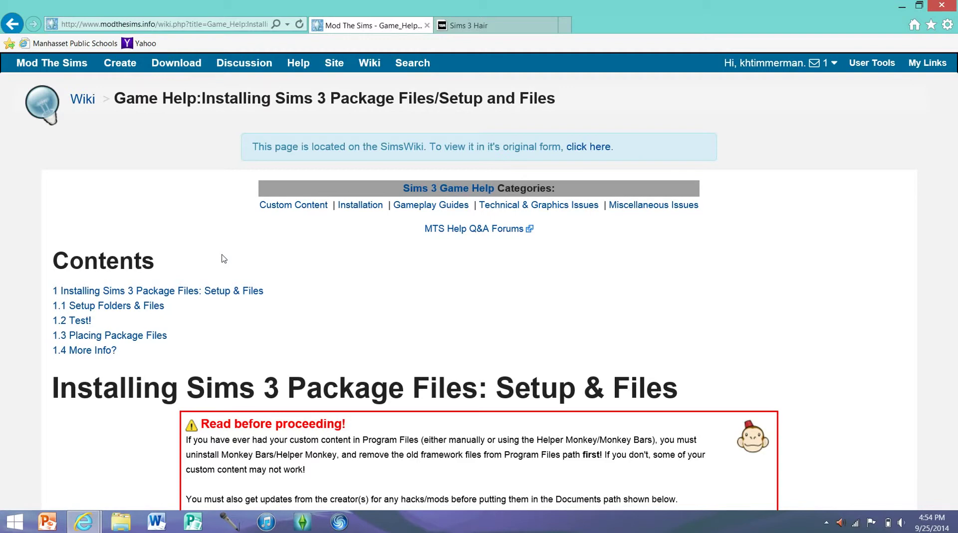
{"action": "scroll", "coordinate": [216, 270], "scroll_direction": "down", "scroll_amount": 4}
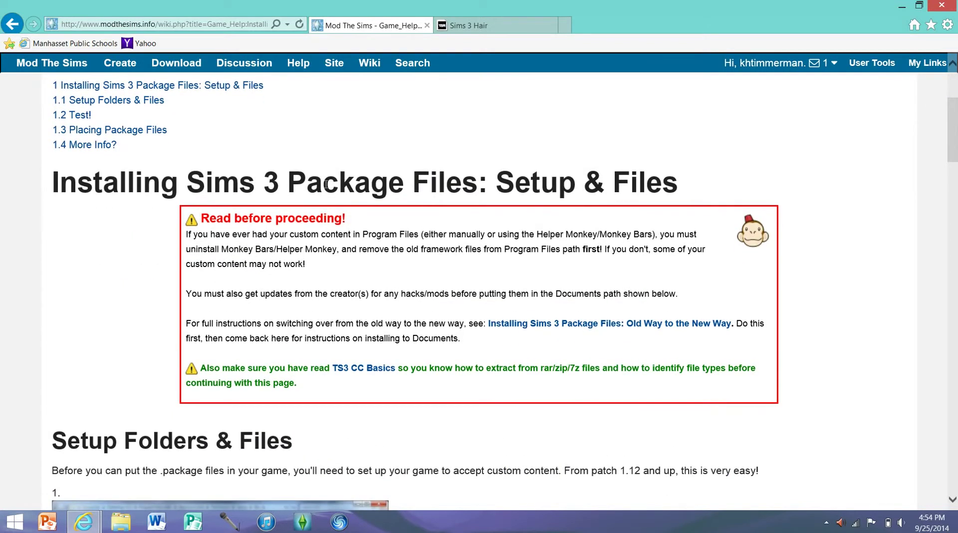
{"action": "scroll", "coordinate": [375, 217], "scroll_direction": "down", "scroll_amount": 2}
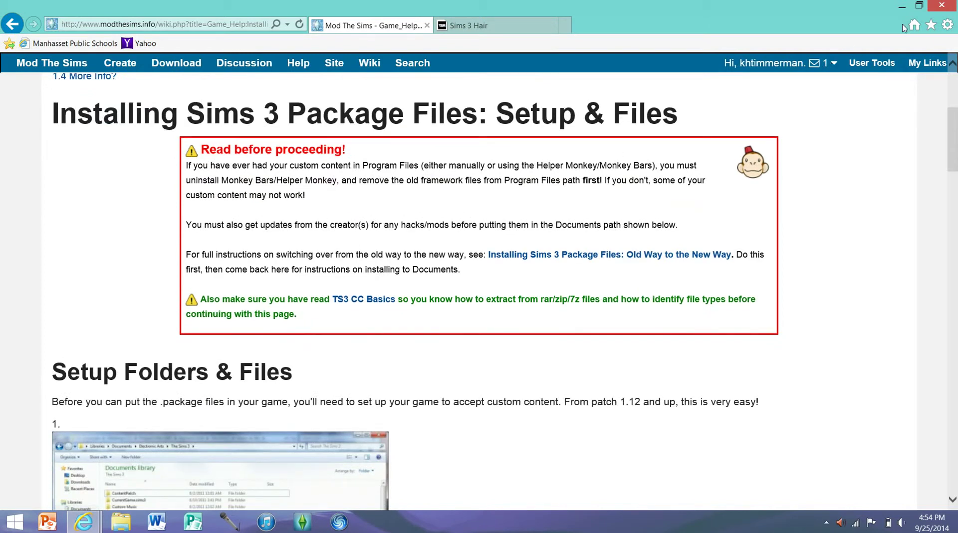
{"action": "left_click", "coordinate": [903, 7]}
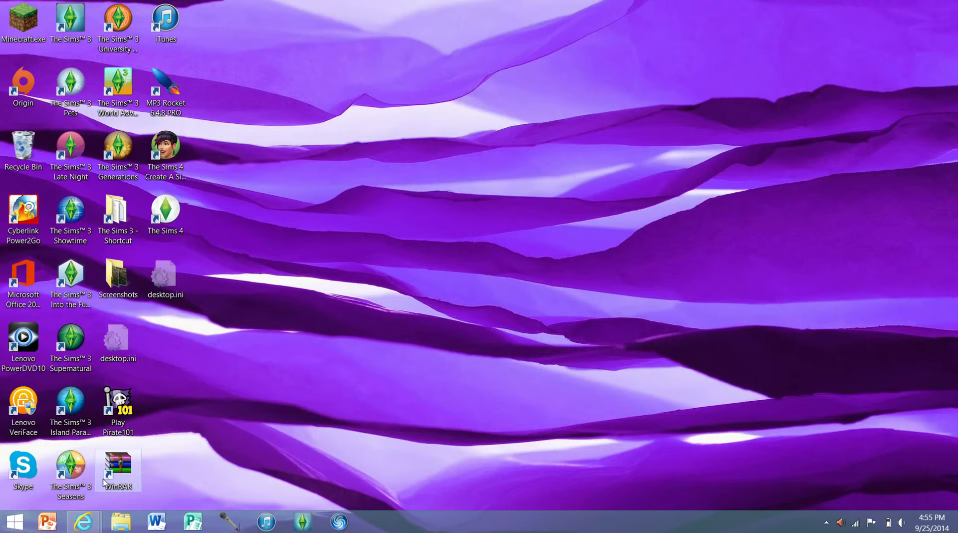
Restore the Internet Explorer window showing the Mod The Sims Setup & Files guide.
{"action": "mouse_move", "coordinate": [79, 528]}
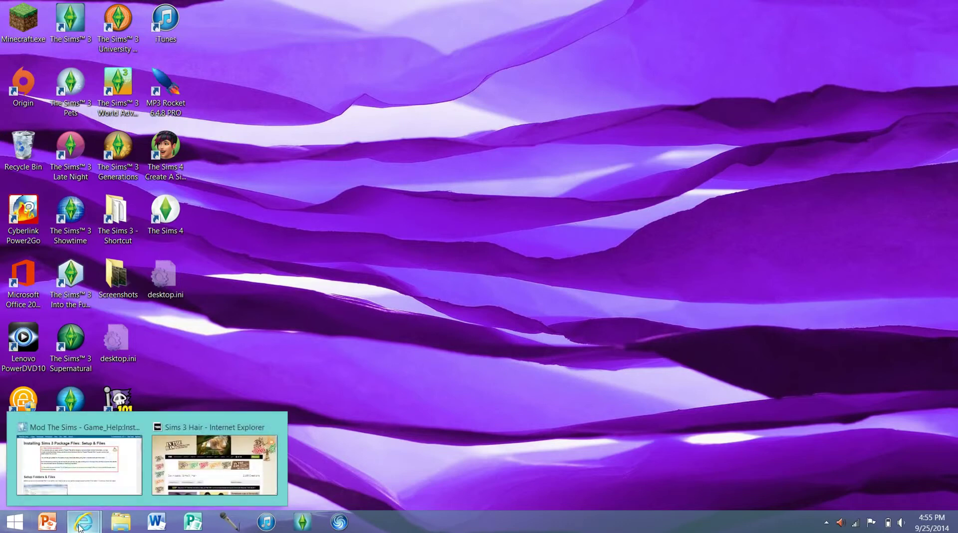
{"action": "left_click", "coordinate": [78, 467]}
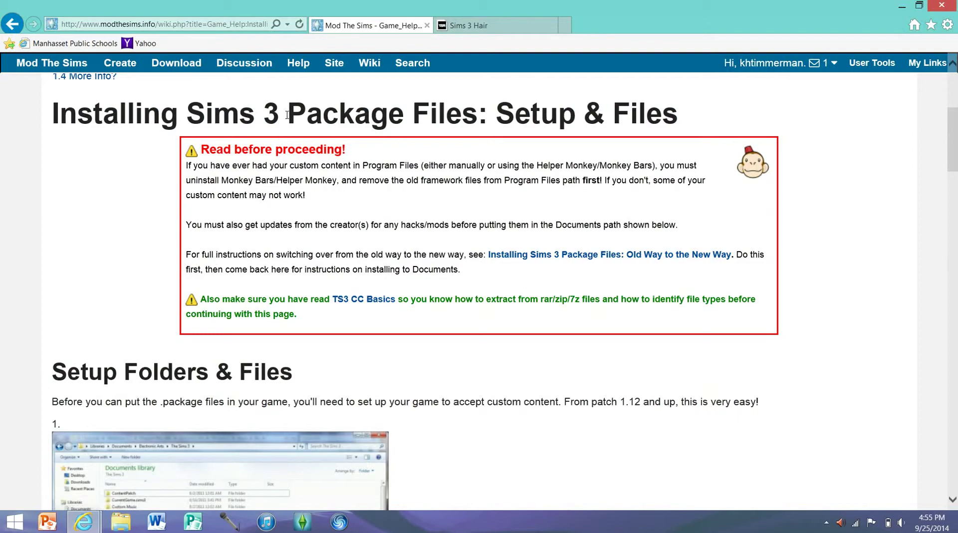
Download FrameworkSetup.zip (1.36 KB) from the guide's step 2 via Save as to the Desktop, then minimize the browser.
{"action": "scroll", "coordinate": [325, 269], "scroll_direction": "down", "scroll_amount": 7}
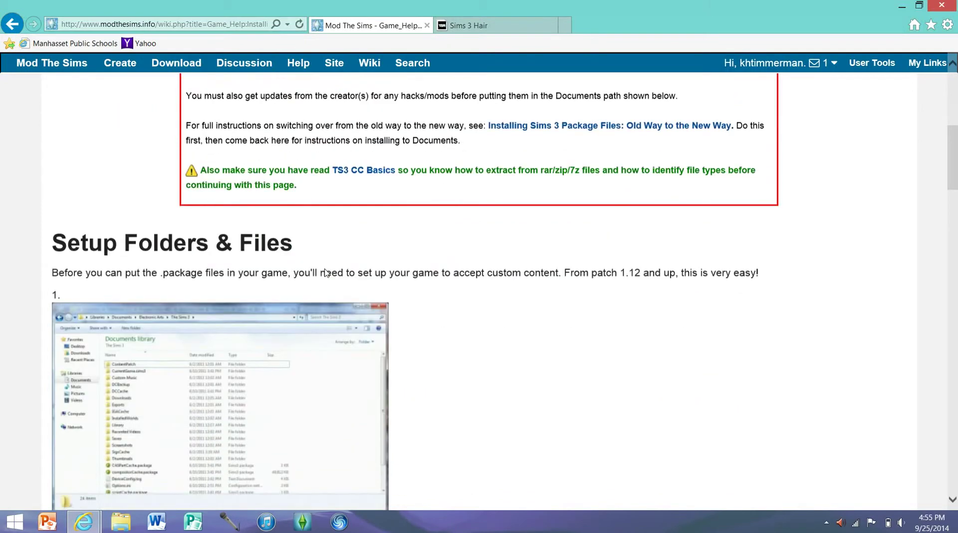
{"action": "scroll", "coordinate": [325, 274], "scroll_direction": "down", "scroll_amount": 3}
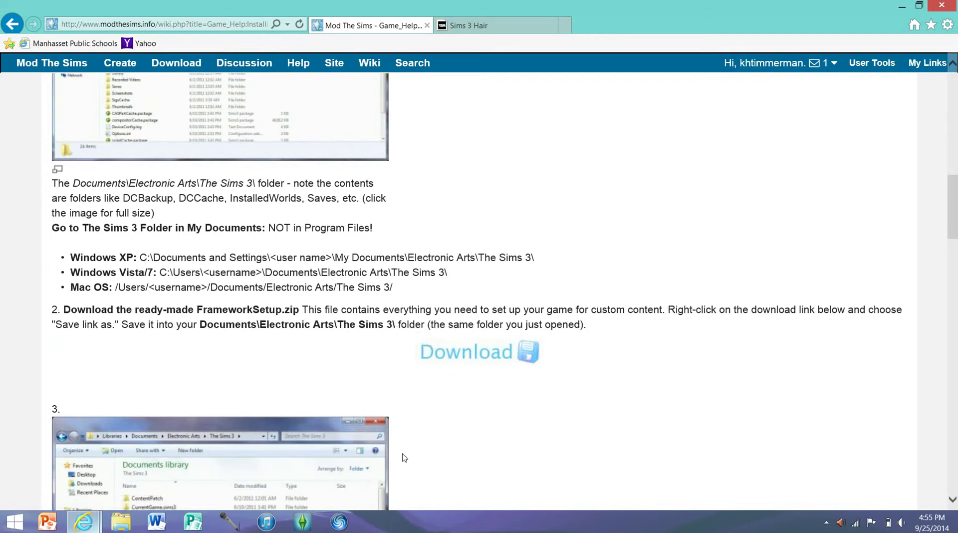
{"action": "left_click", "coordinate": [436, 359]}
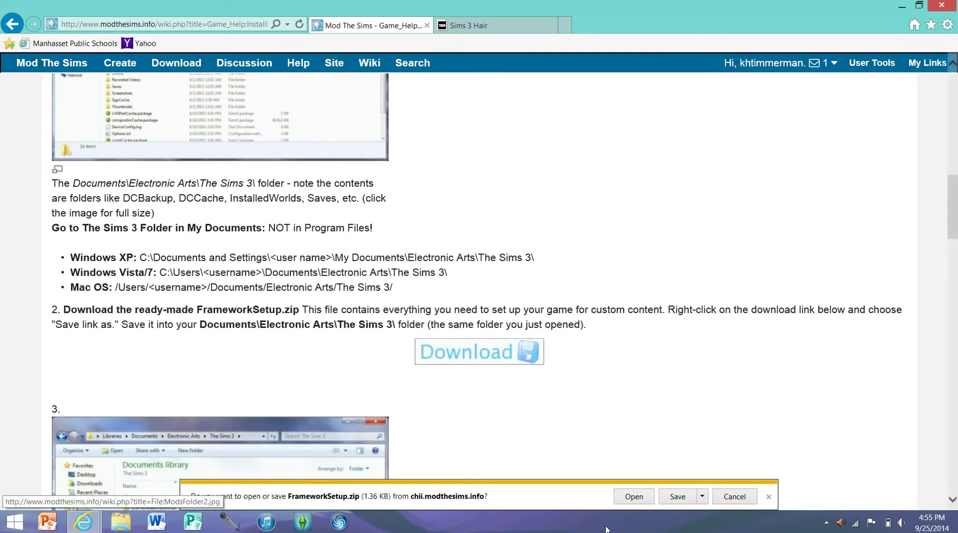
{"action": "left_click", "coordinate": [703, 498]}
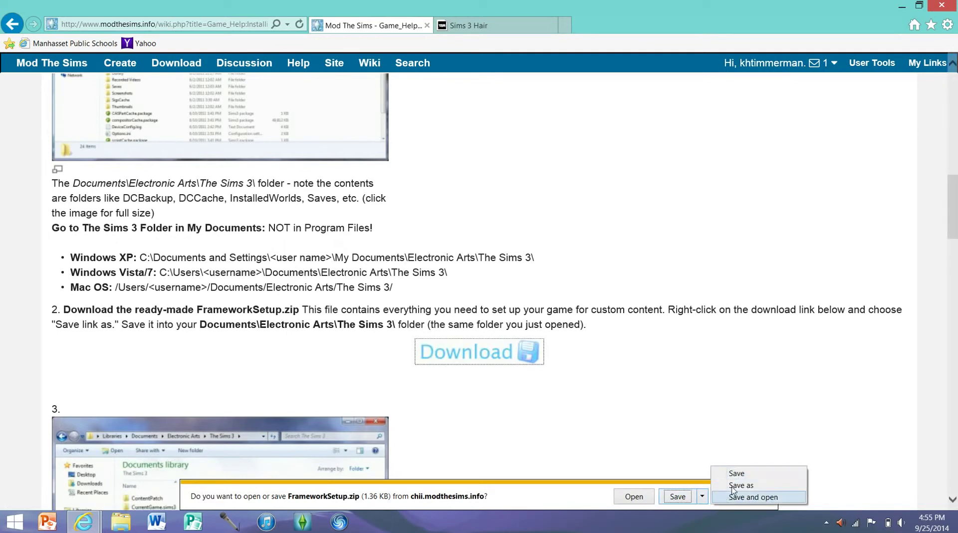
{"action": "left_click", "coordinate": [713, 480]}
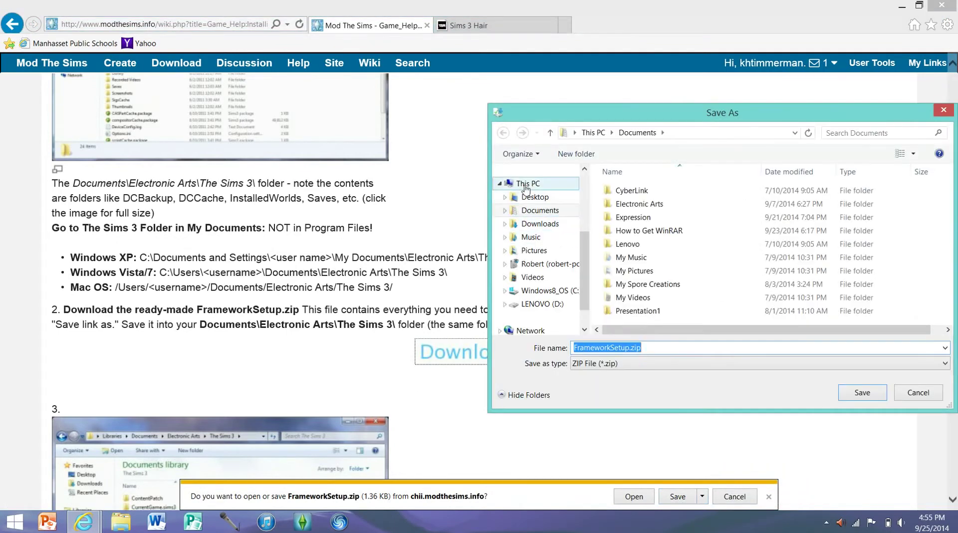
{"action": "left_click", "coordinate": [532, 198]}
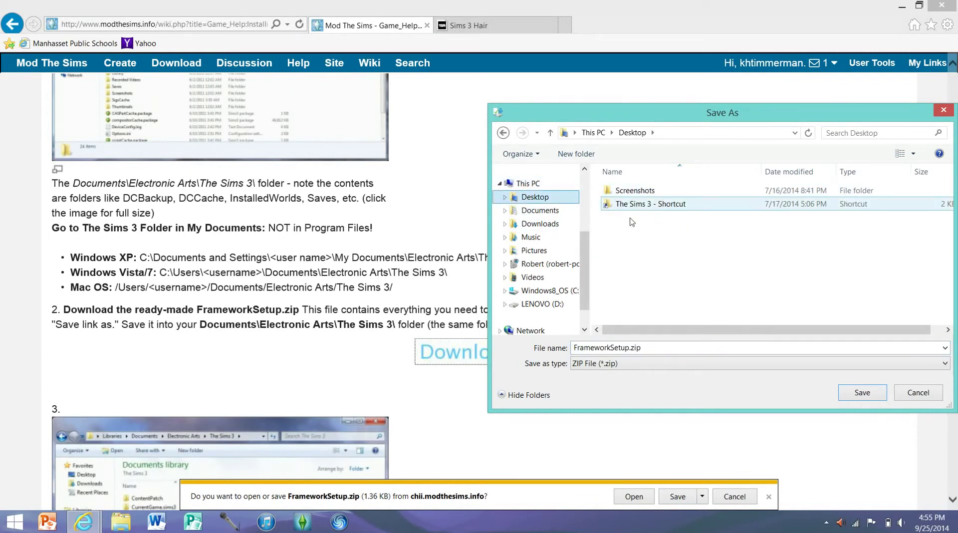
{"action": "left_click", "coordinate": [861, 393]}
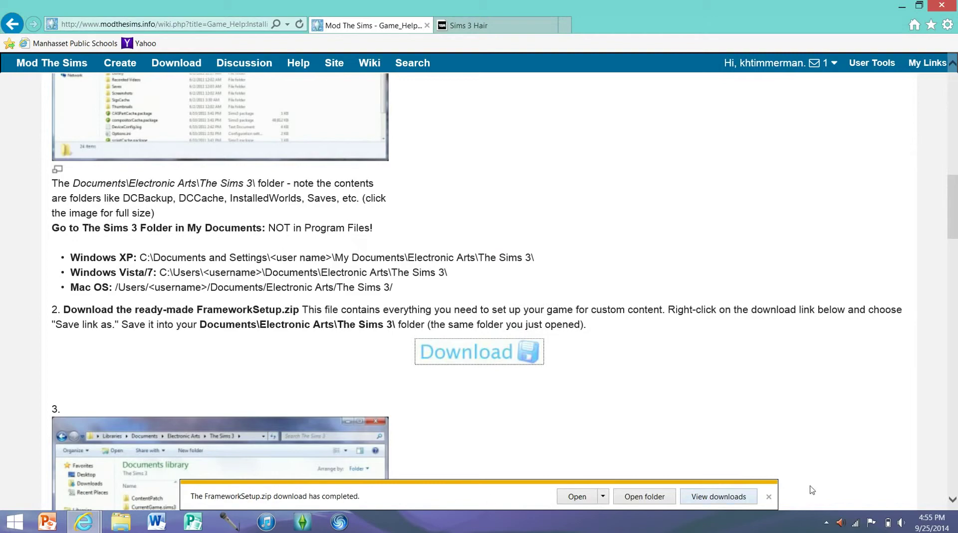
{"action": "left_click", "coordinate": [771, 498]}
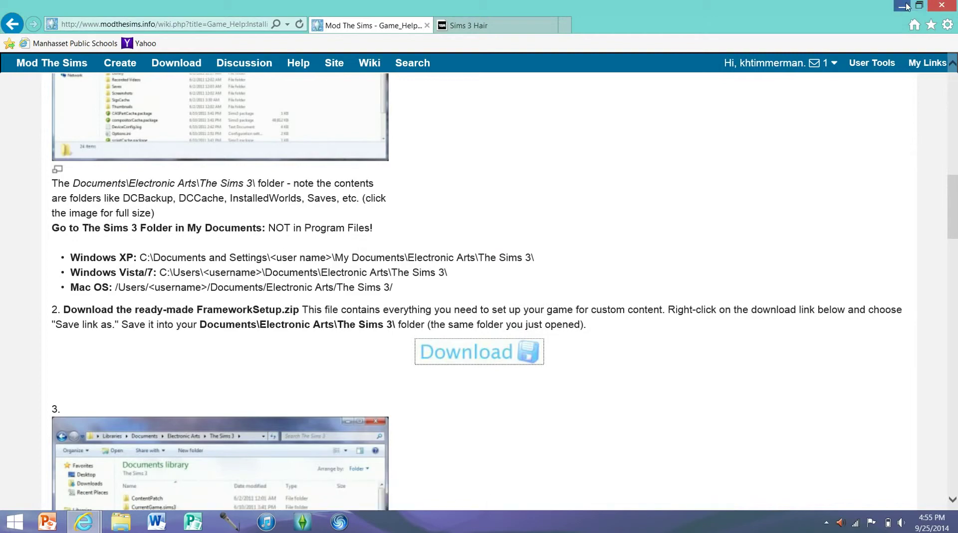
{"action": "left_click", "coordinate": [901, 6]}
Open FrameworkSetup.zip from the Desktop in WinRAR and select its single Mods folder, then start File Explorer.
{"action": "left_click", "coordinate": [161, 335]}
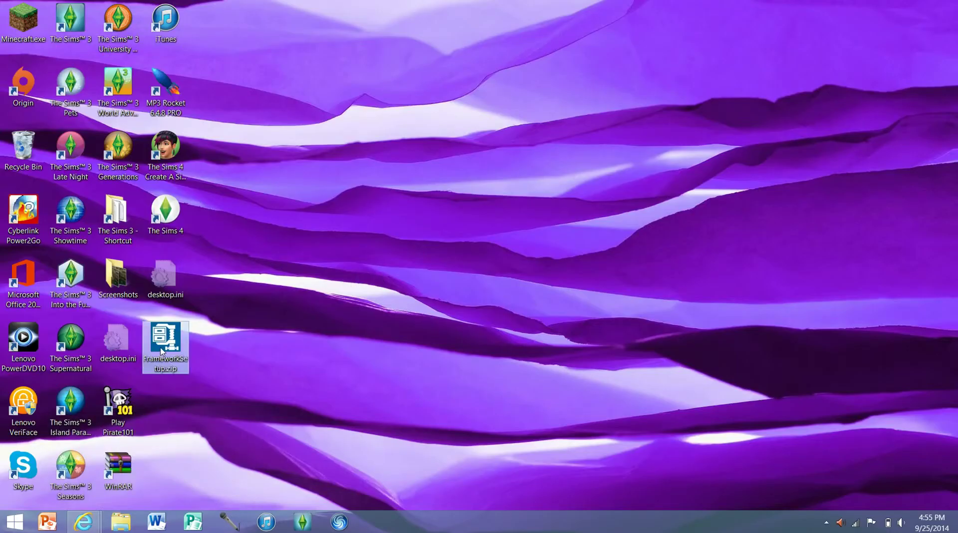
{"action": "left_click", "coordinate": [239, 385]}
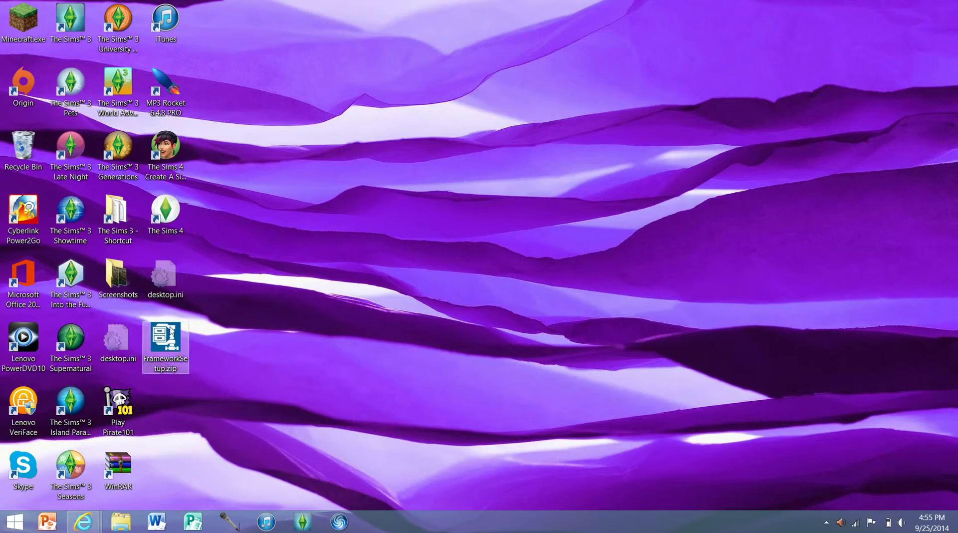
{"action": "double_click", "coordinate": [110, 474]}
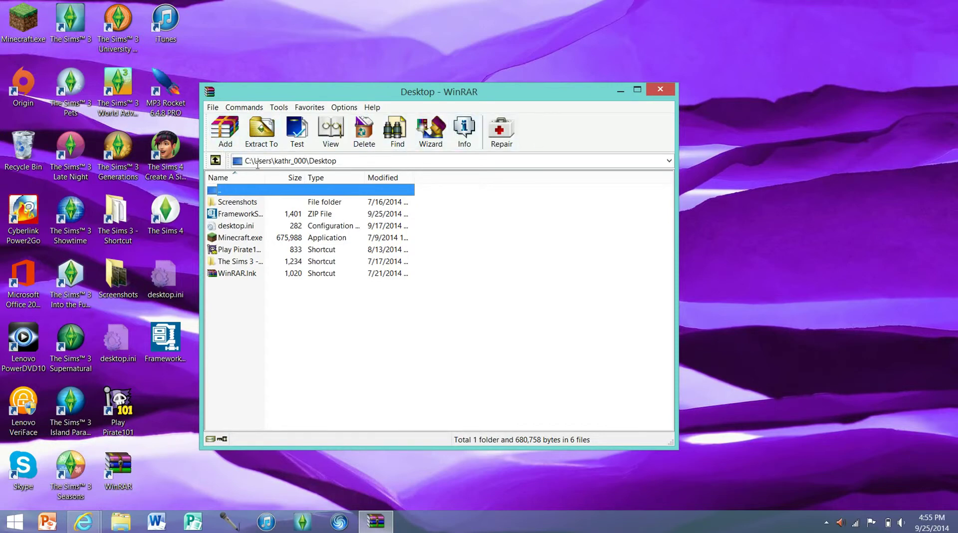
{"action": "left_click", "coordinate": [232, 214]}
{"action": "double_click", "coordinate": [230, 218]}
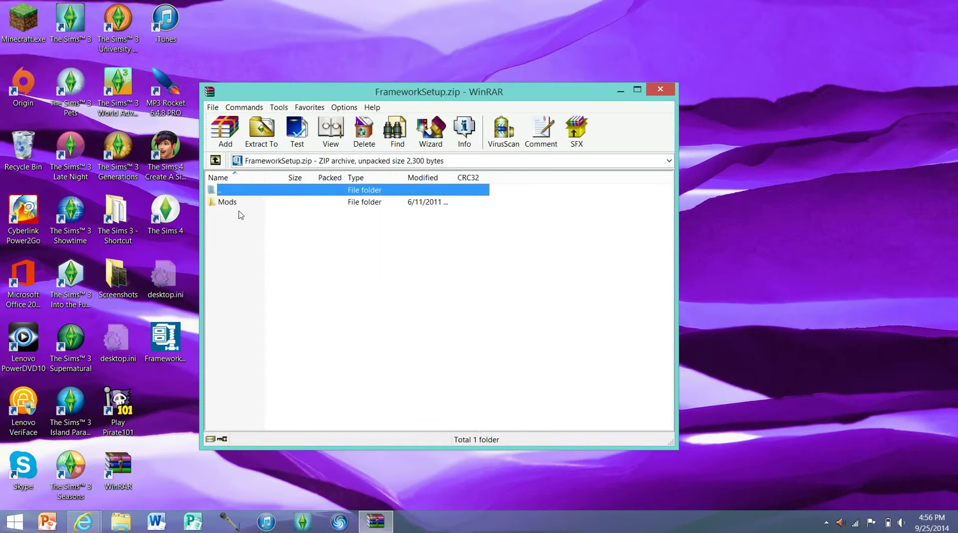
{"action": "left_click", "coordinate": [238, 205]}
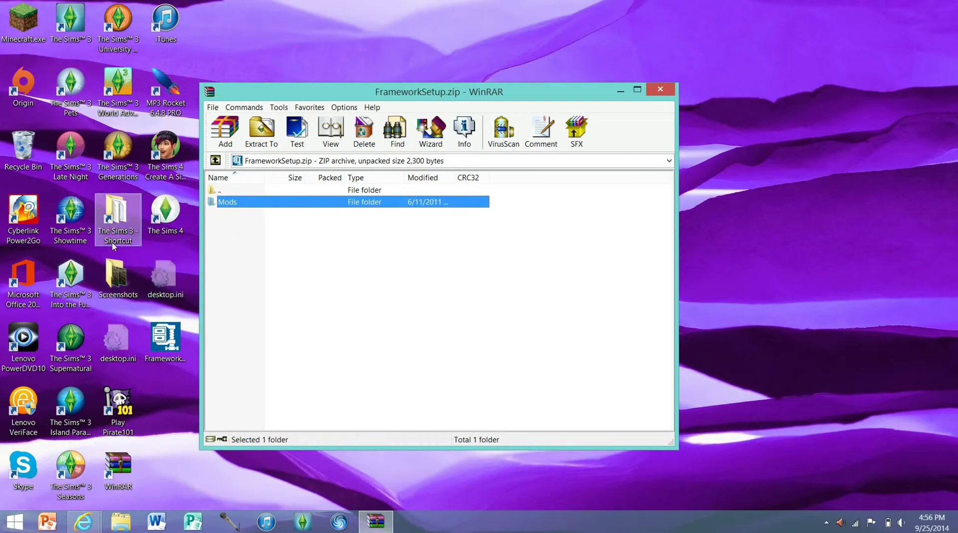
{"action": "left_click", "coordinate": [121, 527]}
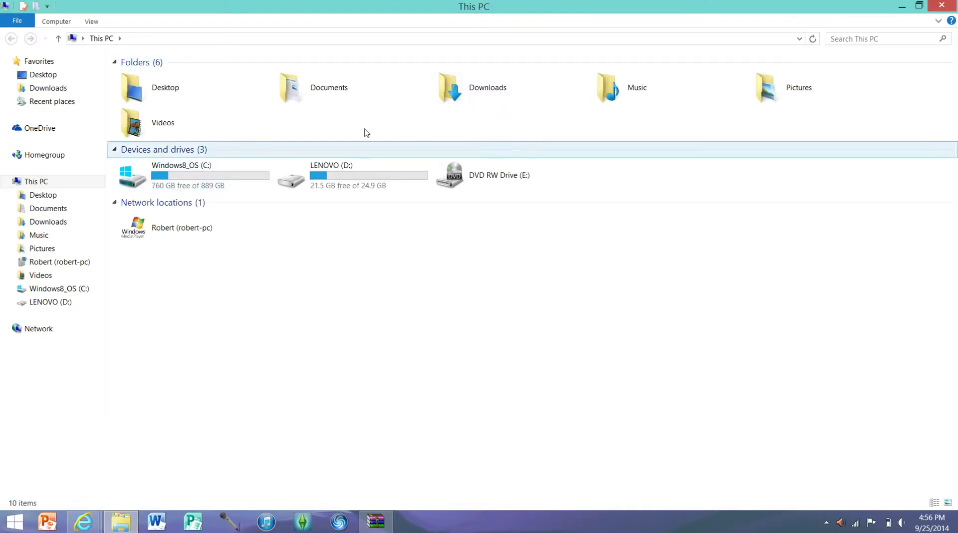
Browse to Documents\Electronic Arts\The Sims 3, peek into its Mods folder, and restore Explorer to a smaller window.
{"action": "double_click", "coordinate": [342, 97]}
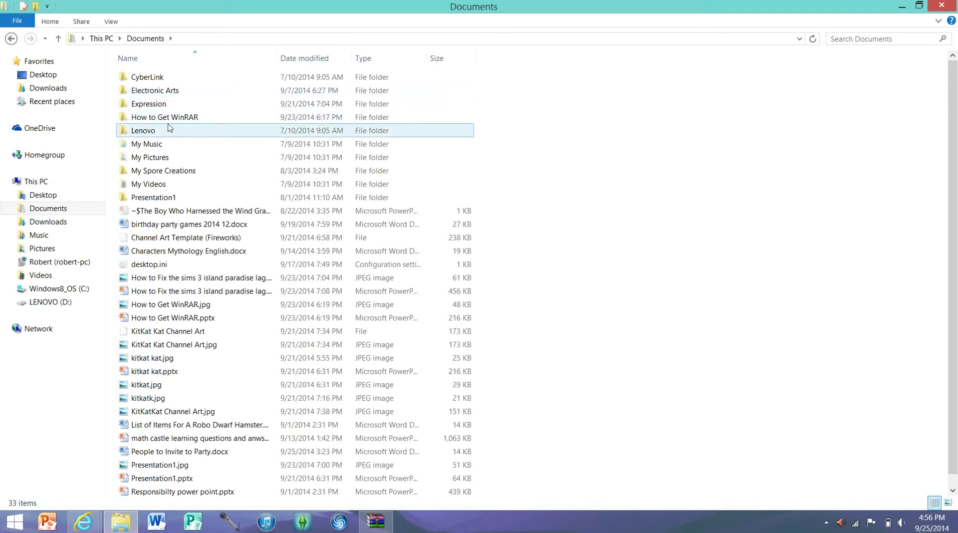
{"action": "double_click", "coordinate": [156, 90]}
{"action": "double_click", "coordinate": [146, 105]}
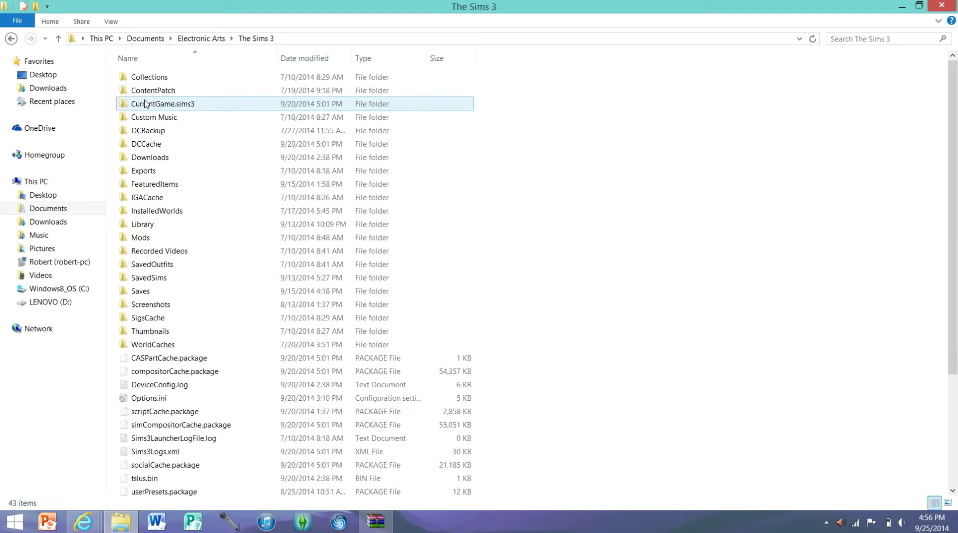
{"action": "double_click", "coordinate": [154, 239]}
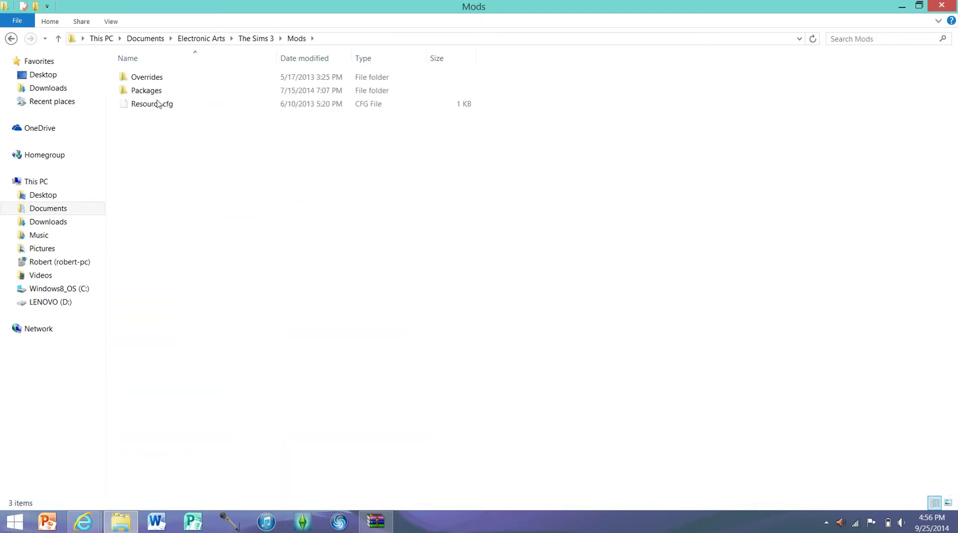
{"action": "left_click", "coordinate": [10, 41]}
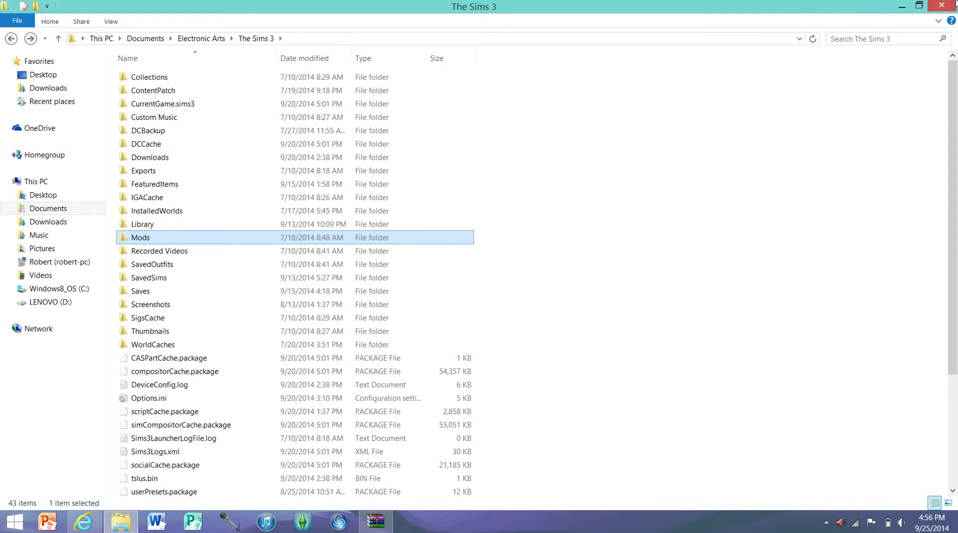
{"action": "left_click", "coordinate": [919, 6]}
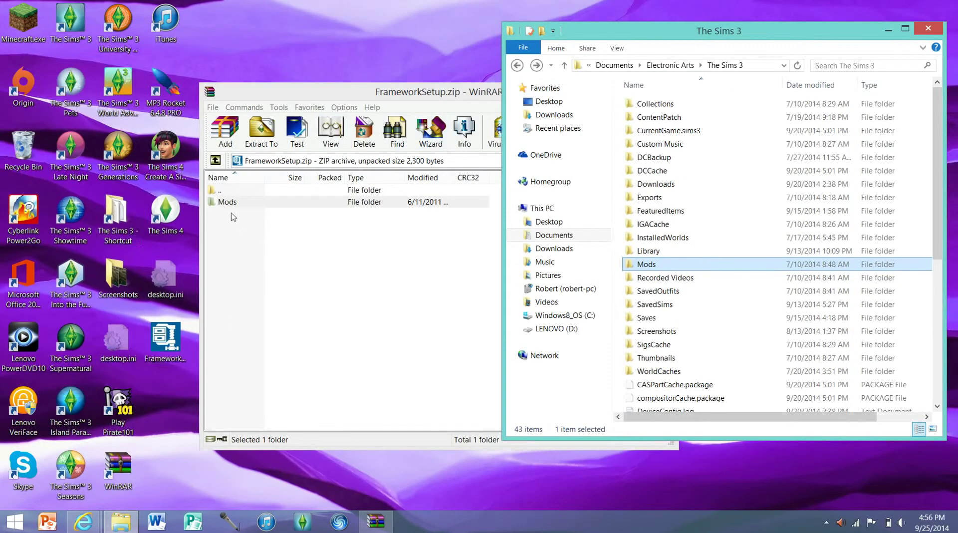
Inspect the archive's Mods folder (Overrides, Packages, Resource.cfg), drag Mods toward The Sims 3, then close WinRAR.
{"action": "left_click_drag", "start_coordinate": [229, 205], "coordinate": [332, 221]}
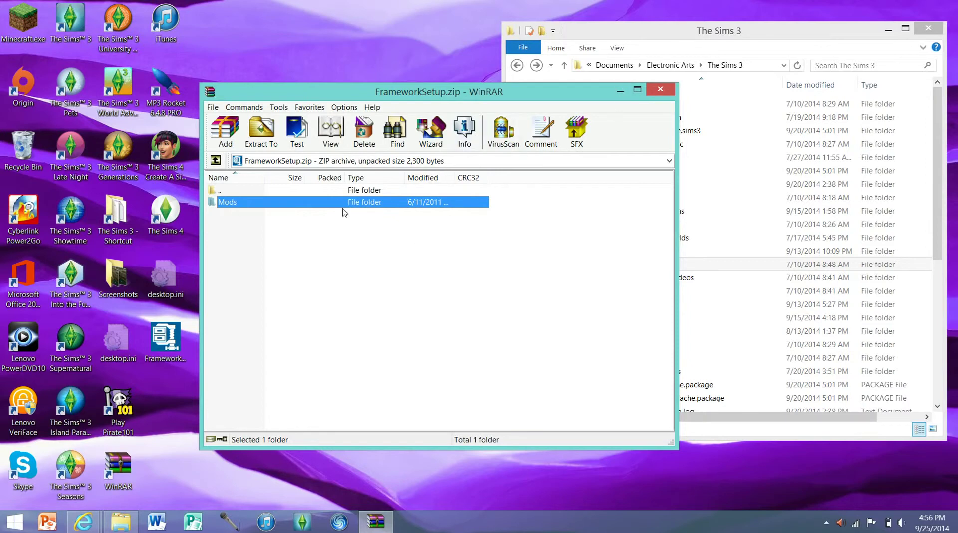
{"action": "double_click", "coordinate": [343, 207]}
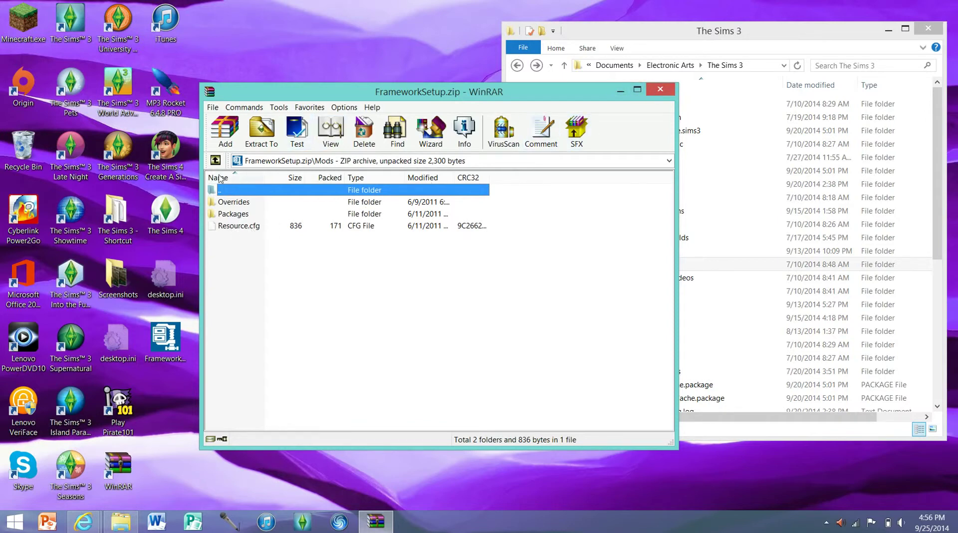
{"action": "double_click", "coordinate": [223, 192]}
{"action": "left_click_drag", "start_coordinate": [227, 207], "coordinate": [550, 141]}
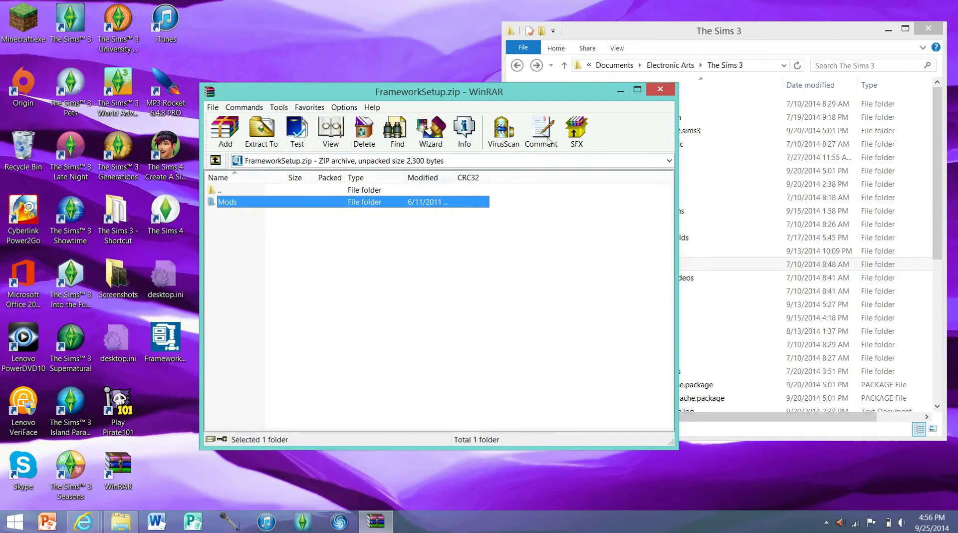
{"action": "left_click", "coordinate": [659, 90]}
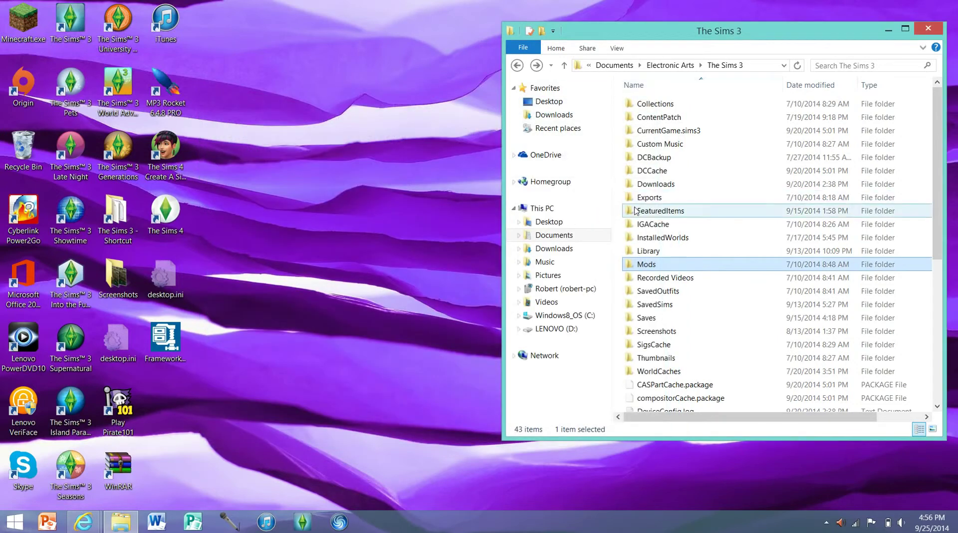
Confirm Mods\Overrides is empty, then open Mods\Packages to see Clothes, Hair, Makeup, Sims, Skins and NRaas_Overwatch.package.
{"action": "double_click", "coordinate": [647, 266]}
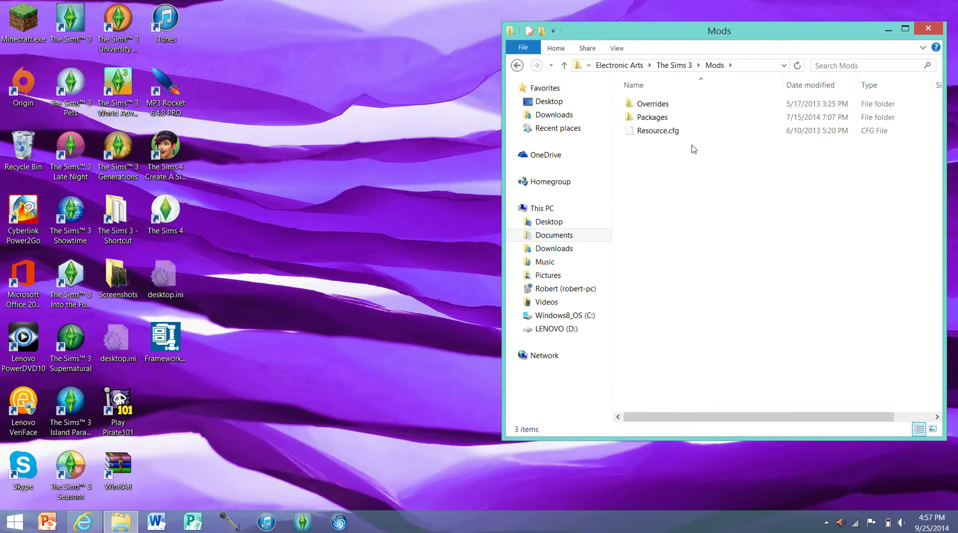
{"action": "double_click", "coordinate": [666, 103]}
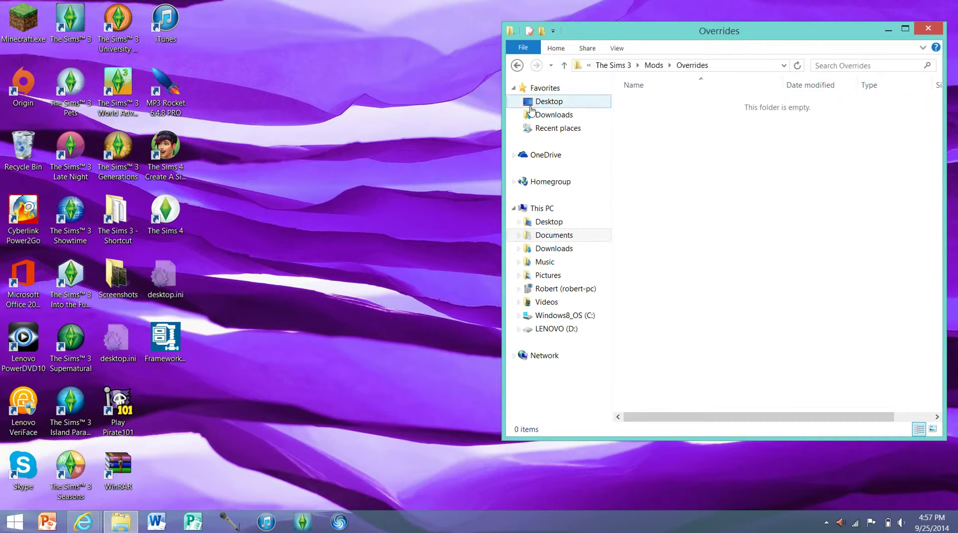
{"action": "left_click", "coordinate": [517, 65]}
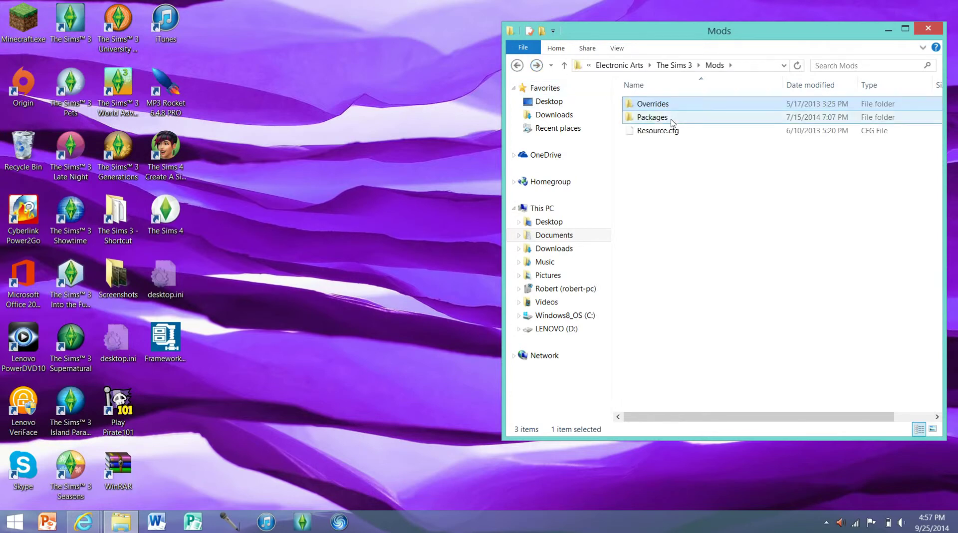
{"action": "mouse_move", "coordinate": [670, 125]}
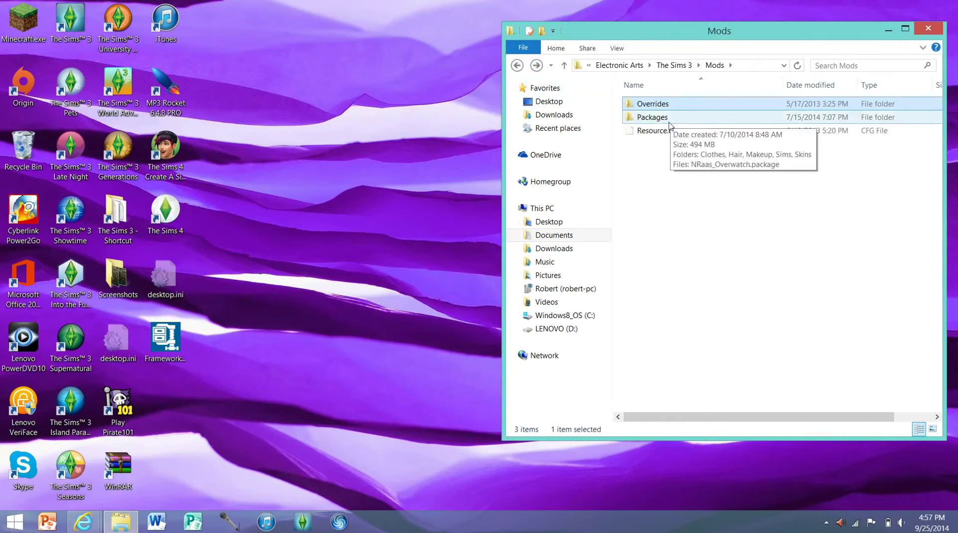
{"action": "double_click", "coordinate": [669, 119]}
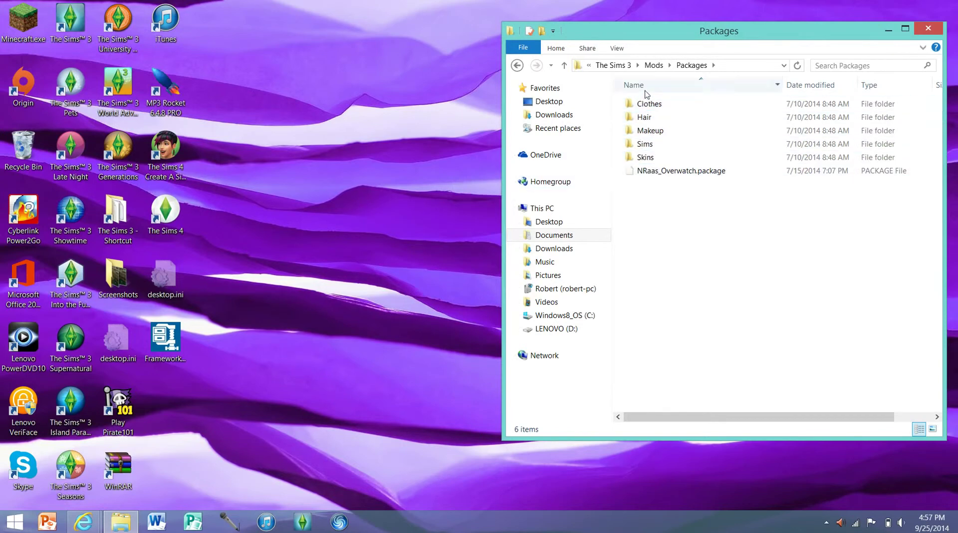
Look through the Clothes and Hair folders inside Mods\Packages, returning to Packages each time.
{"action": "left_click", "coordinate": [516, 66]}
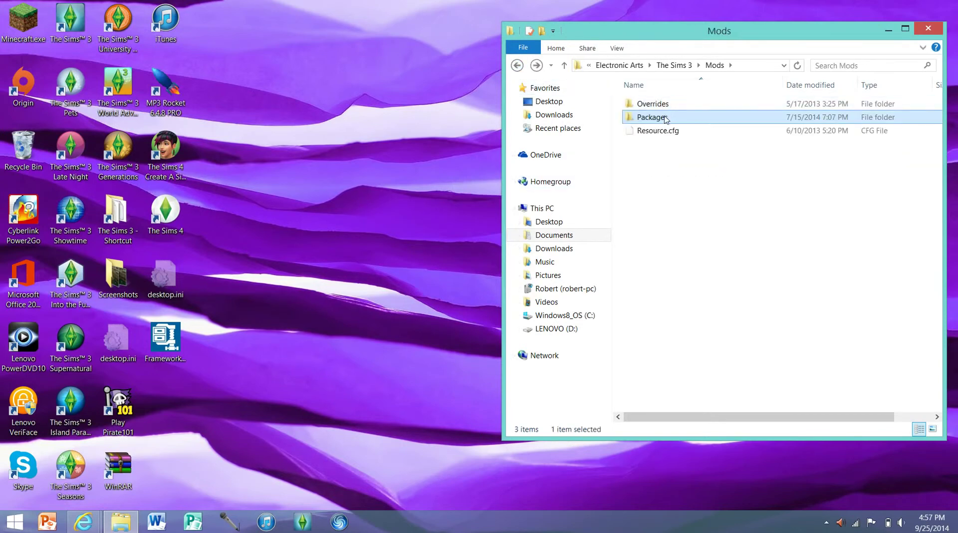
{"action": "double_click", "coordinate": [678, 118]}
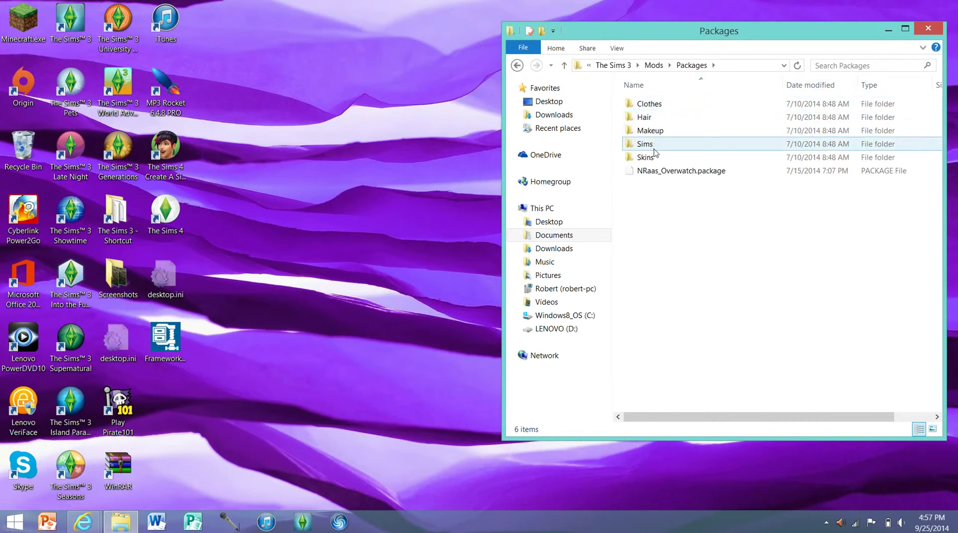
{"action": "left_click", "coordinate": [649, 104]}
{"action": "left_click", "coordinate": [648, 104]}
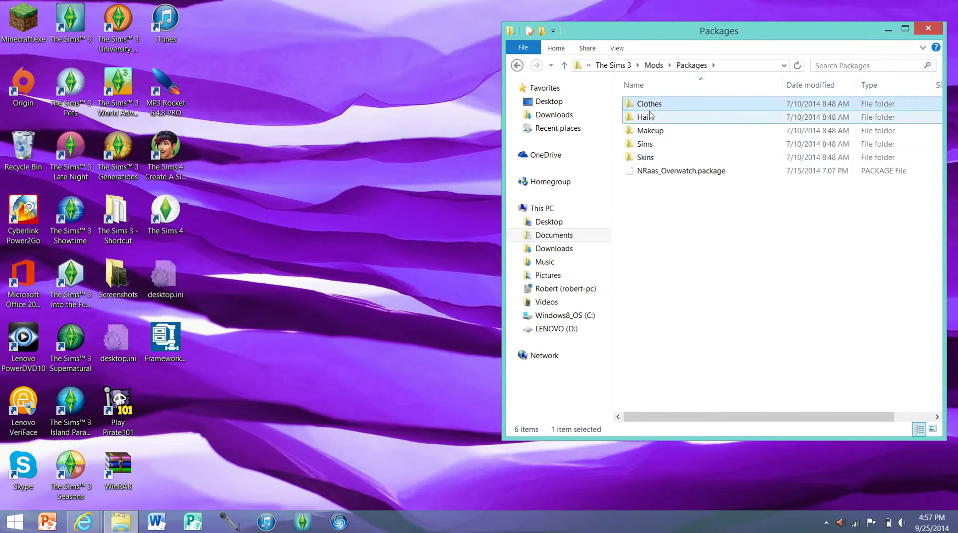
{"action": "double_click", "coordinate": [693, 107]}
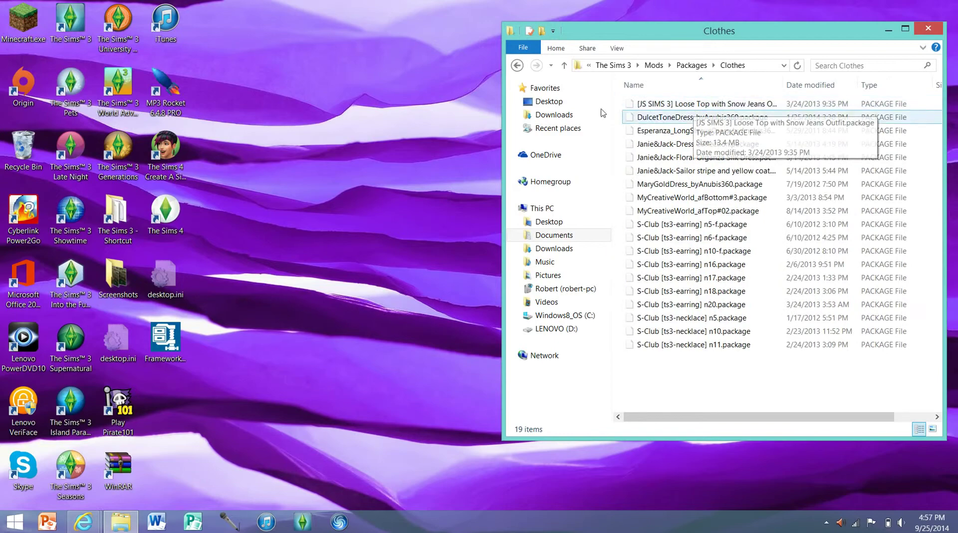
{"action": "left_click", "coordinate": [517, 66]}
{"action": "double_click", "coordinate": [661, 119]}
{"action": "scroll", "coordinate": [666, 167], "scroll_direction": "down", "scroll_amount": 6}
{"action": "scroll", "coordinate": [666, 168], "scroll_direction": "up", "scroll_amount": 6}
{"action": "left_click", "coordinate": [517, 66]}
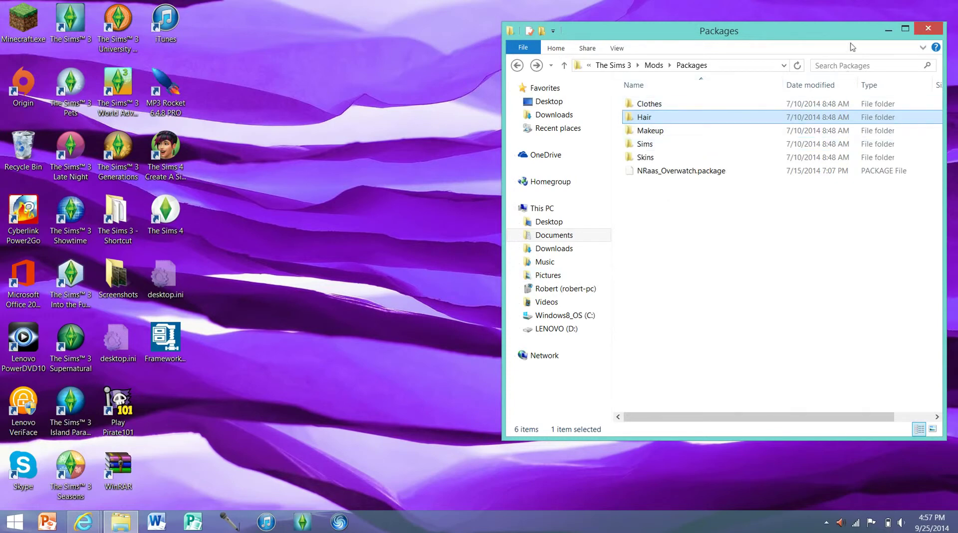
Close the Explorer window and delete FrameworkSetup.zip from the desktop.
{"action": "left_click", "coordinate": [919, 31]}
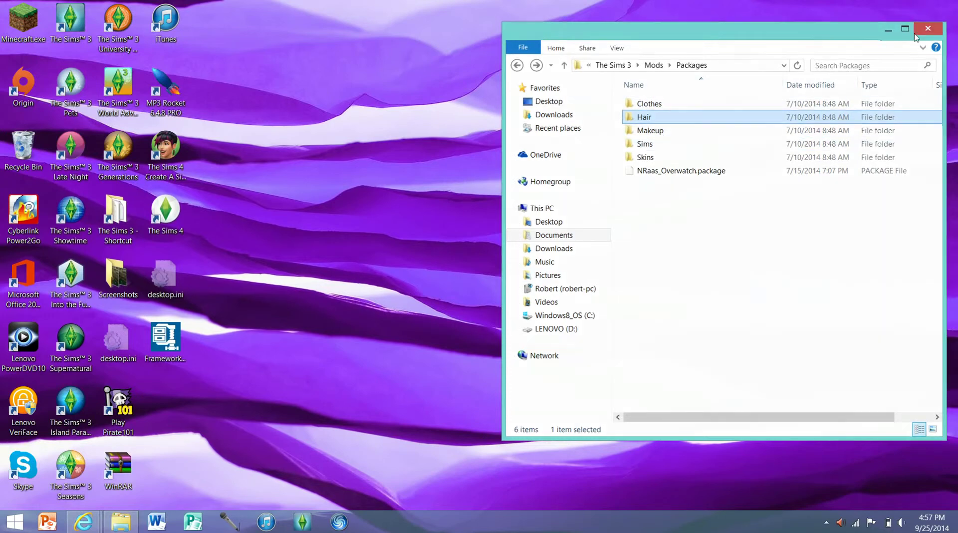
{"action": "double_click", "coordinate": [150, 342]}
{"action": "right_click", "coordinate": [142, 340]}
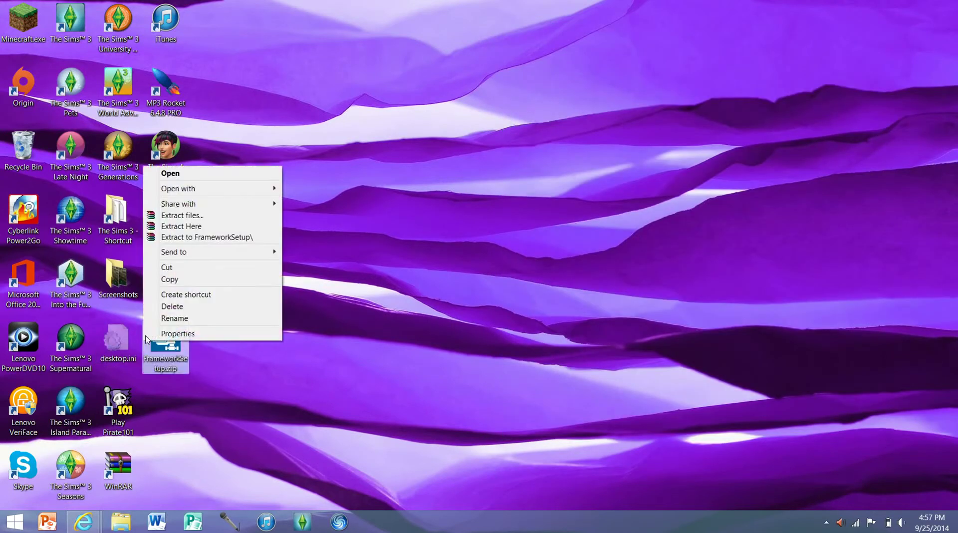
{"action": "left_click", "coordinate": [167, 307]}
Return to the Mod The Sims guide and scroll down to its Test! and Placing Package Files sections.
{"action": "mouse_move", "coordinate": [84, 522]}
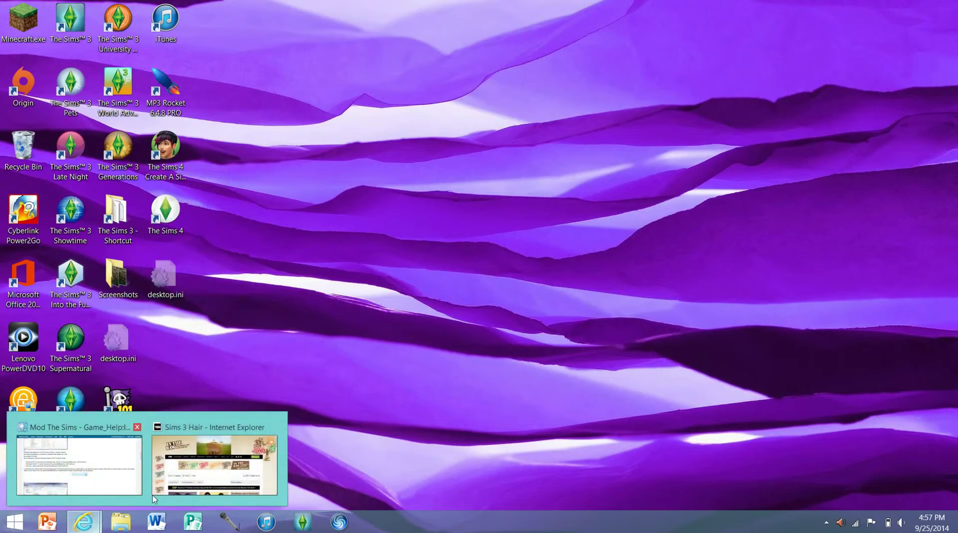
{"action": "left_click", "coordinate": [75, 459]}
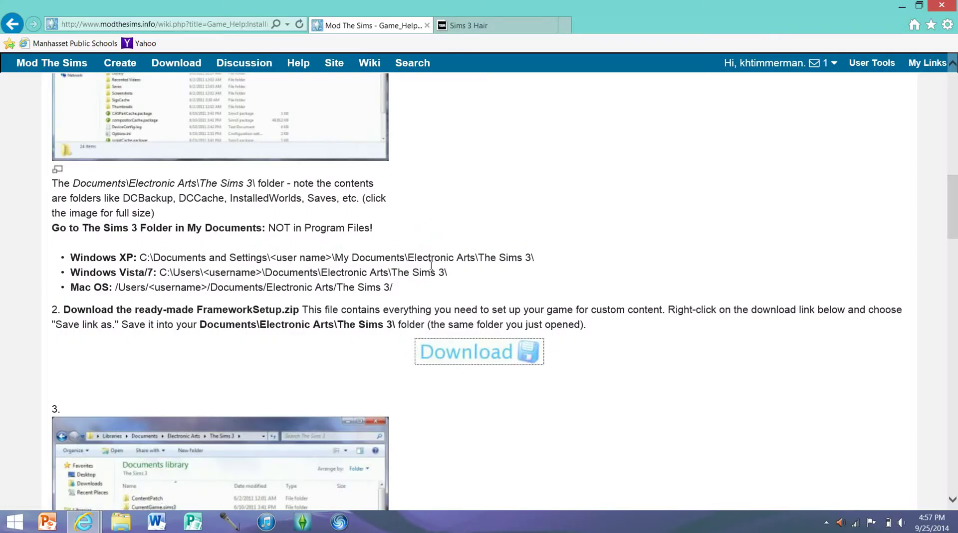
{"action": "scroll", "coordinate": [449, 224], "scroll_direction": "down", "scroll_amount": 3}
{"action": "scroll", "coordinate": [455, 214], "scroll_direction": "down", "scroll_amount": 4}
{"action": "scroll", "coordinate": [456, 215], "scroll_direction": "down", "scroll_amount": 10}
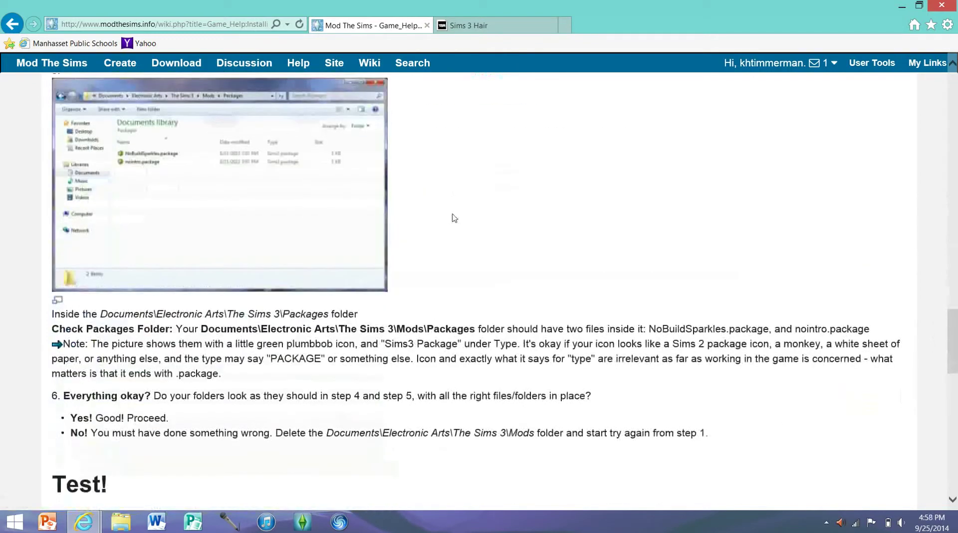
{"action": "scroll", "coordinate": [454, 218], "scroll_direction": "down", "scroll_amount": 7}
{"action": "left_click_drag", "start_coordinate": [72, 142], "coordinate": [92, 142]}
{"action": "left_click", "coordinate": [191, 152]}
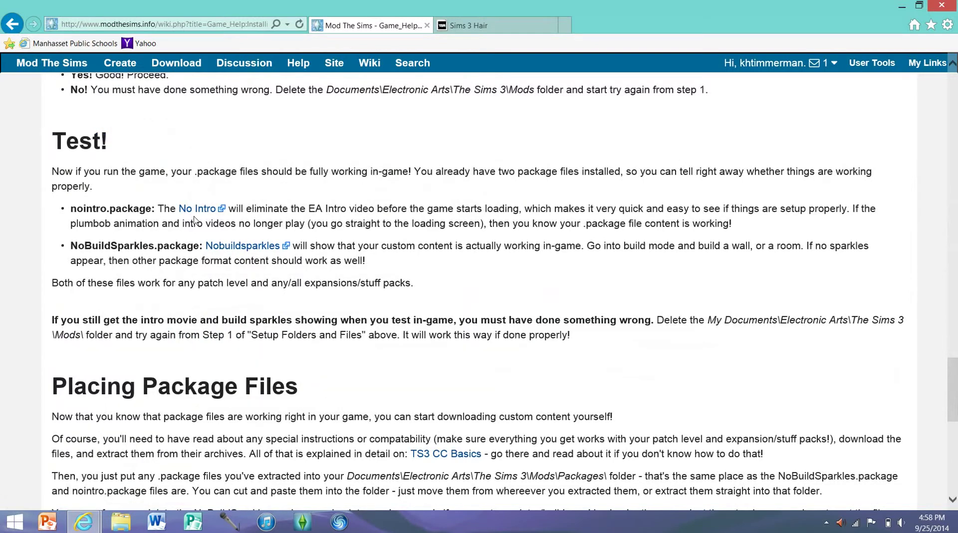